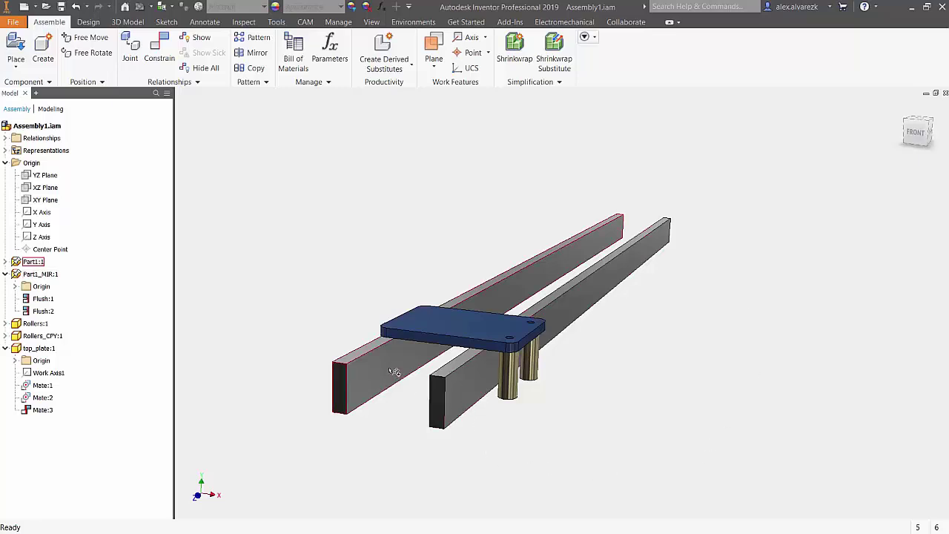
Step: Drag the top_plate with its rollers farther along the two rails
left_click_drag(478, 341, 496, 314)
Step: Constrain the plate's front face flush with the rail end face at 0.5 in offset, then test-drag it
left_click(687, 348)
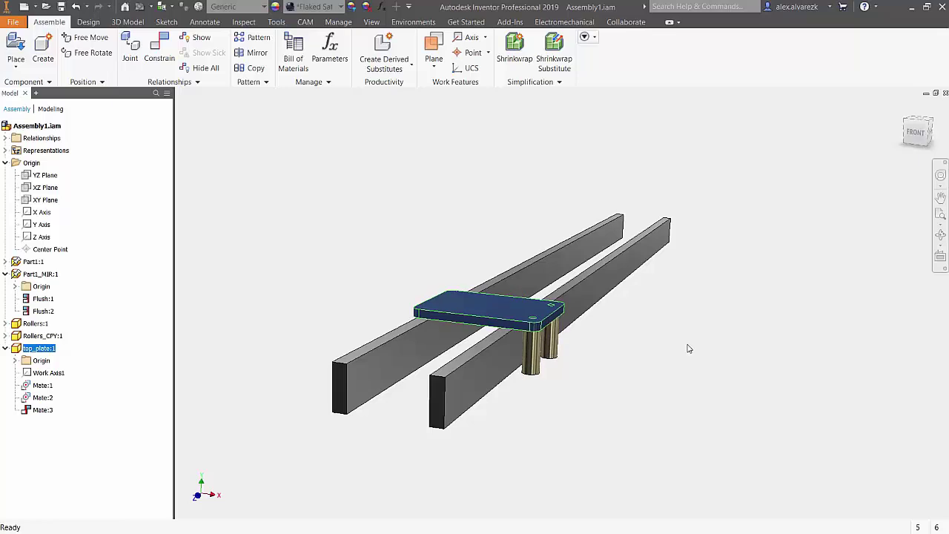
left_click(160, 49)
scroll(503, 321, "down", 3)
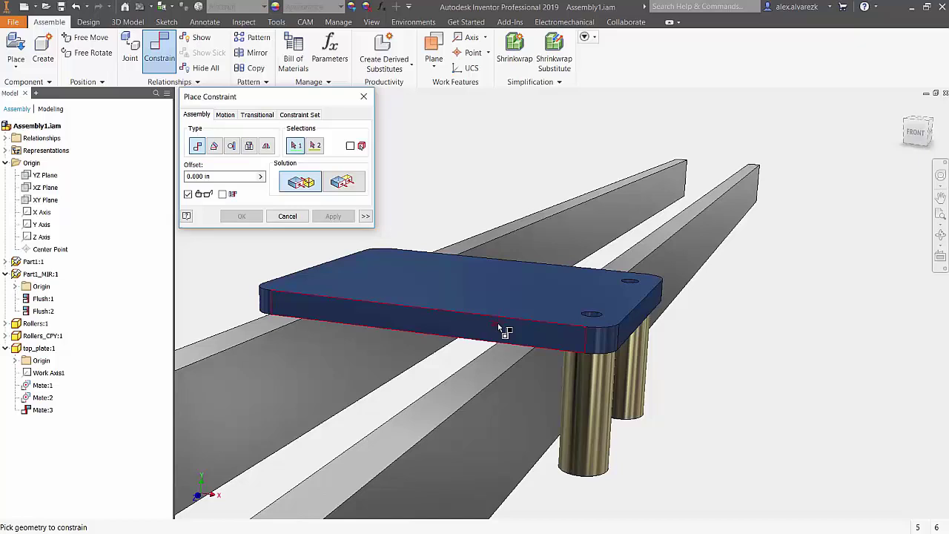
left_click(499, 334)
scroll(496, 336, "up", 3)
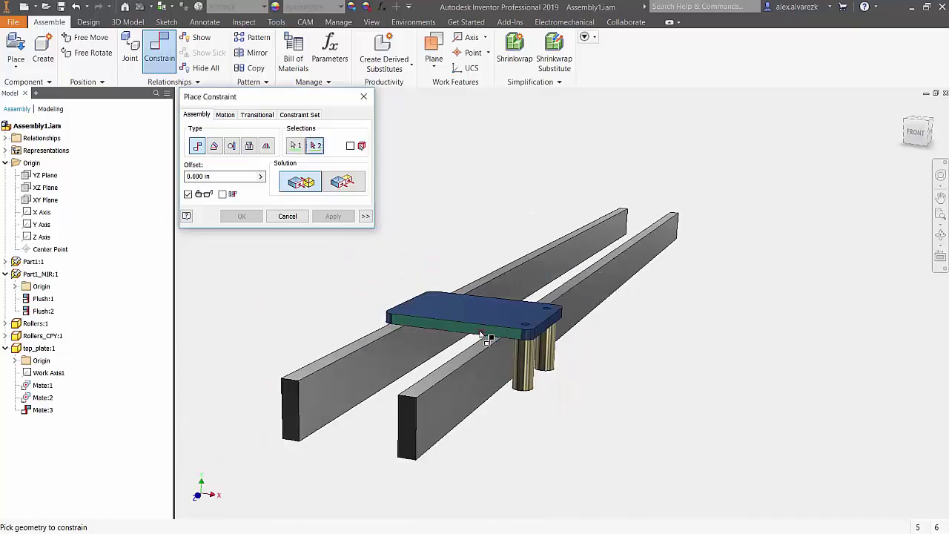
left_click(410, 417)
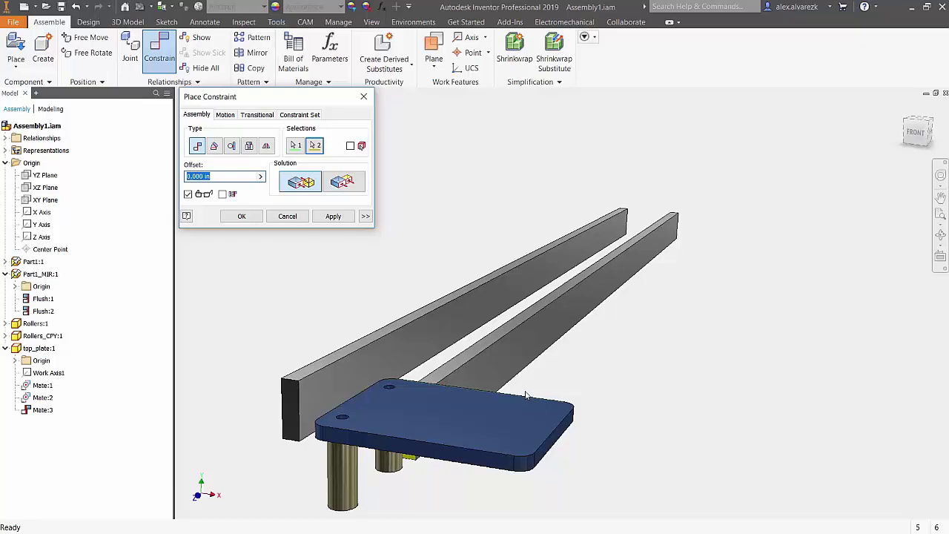
left_click(343, 182)
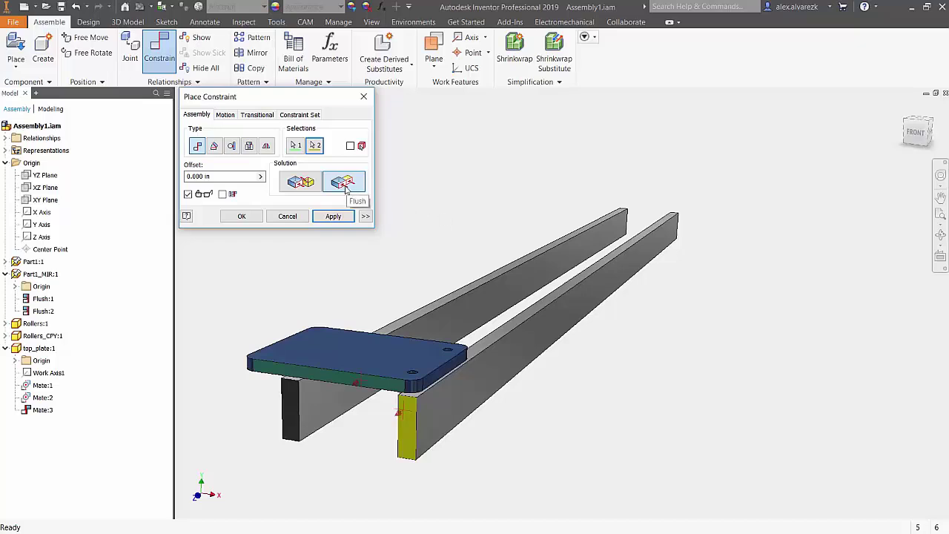
left_click(214, 177)
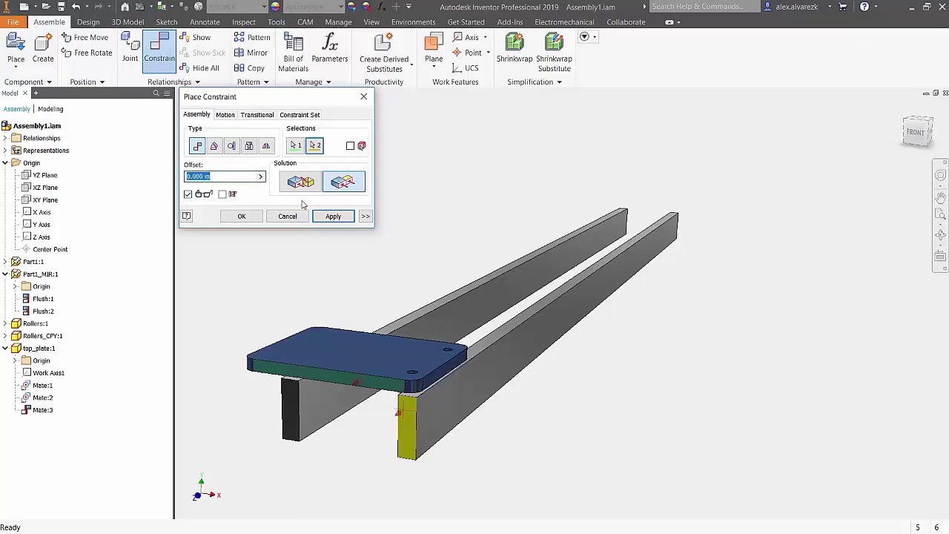
type(".5")
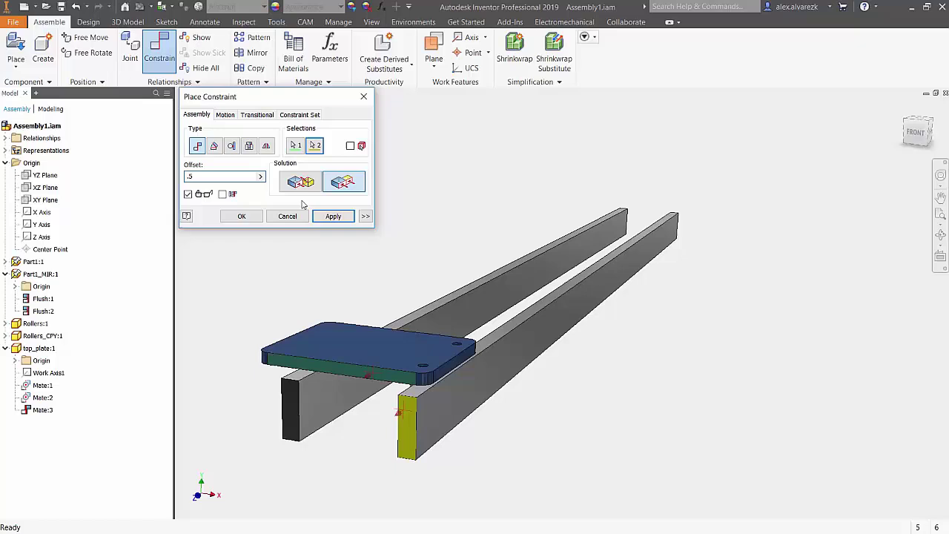
left_click(235, 217)
left_click_drag(379, 356, 405, 337)
middle_click_drag(693, 392, 697, 363)
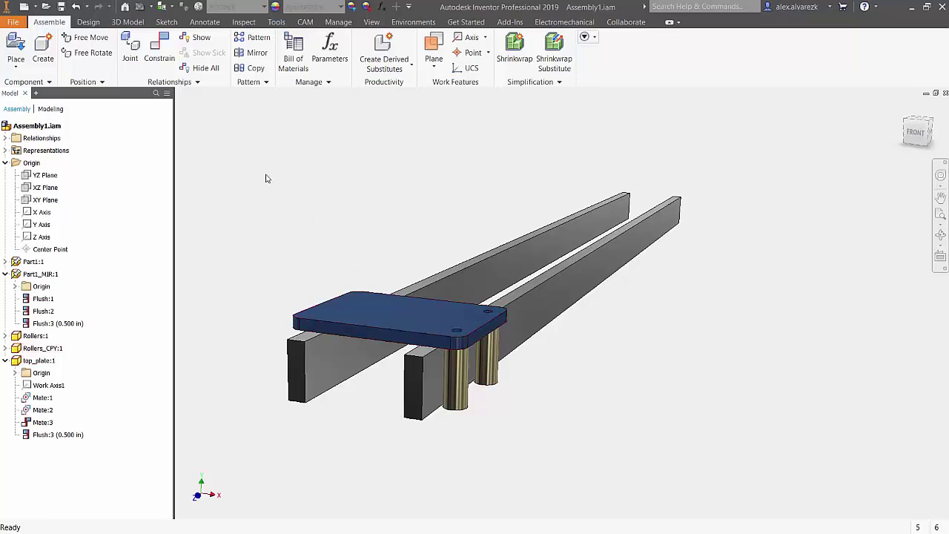
Step: Add a Transitional constraint between the front roller's curved face and the rail's side face
left_click(160, 54)
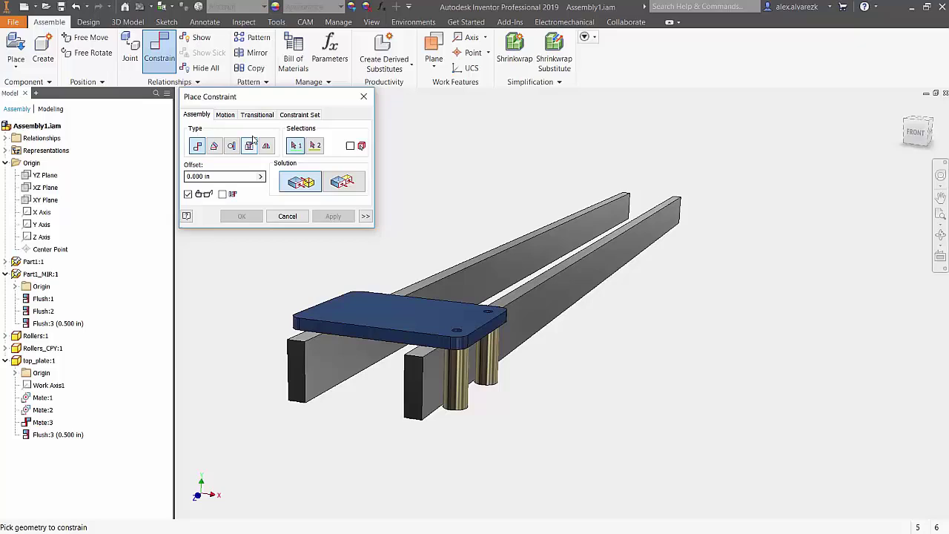
left_click(265, 117)
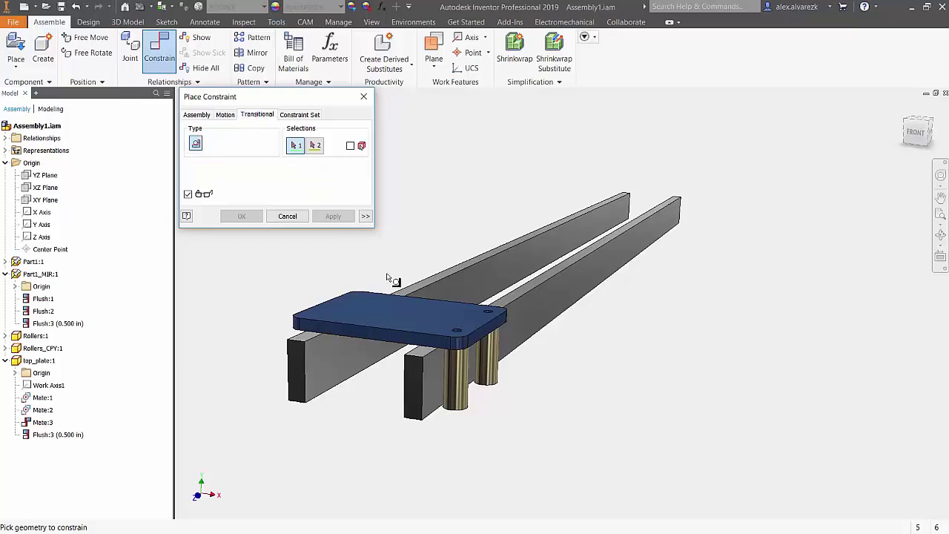
left_click(454, 377)
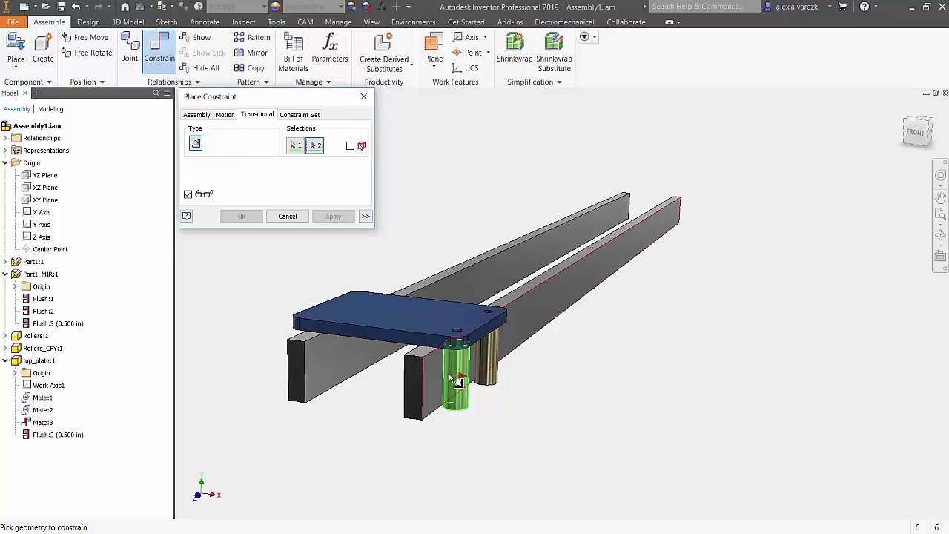
scroll(449, 373, "down", 5)
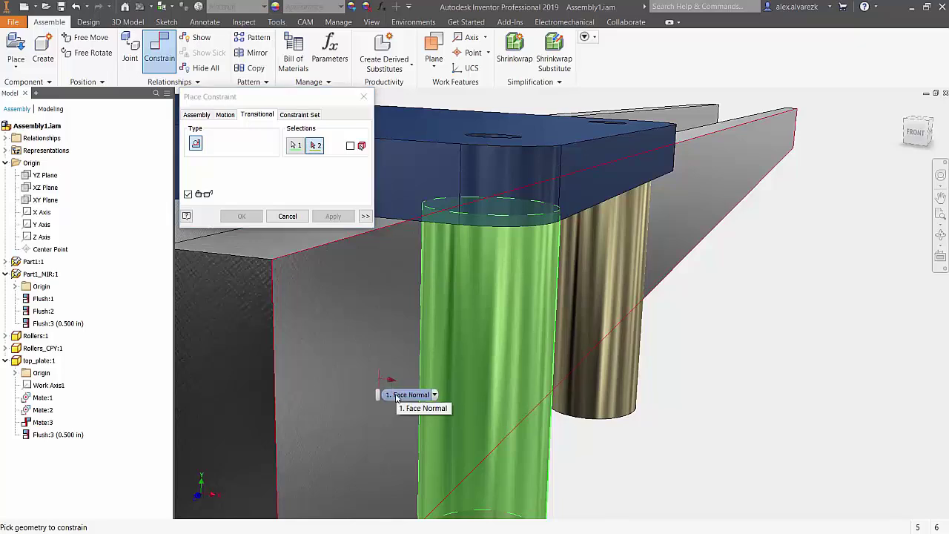
left_click(434, 394)
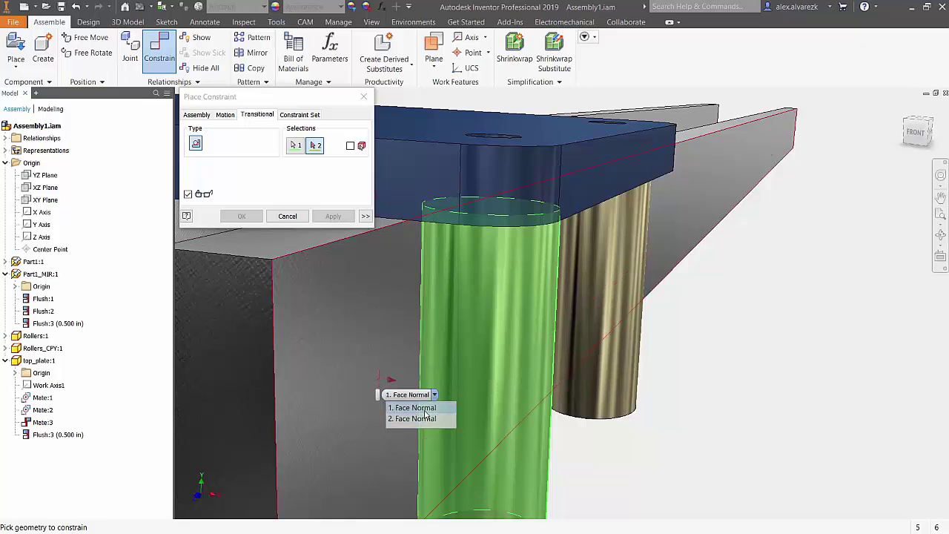
left_click(425, 410)
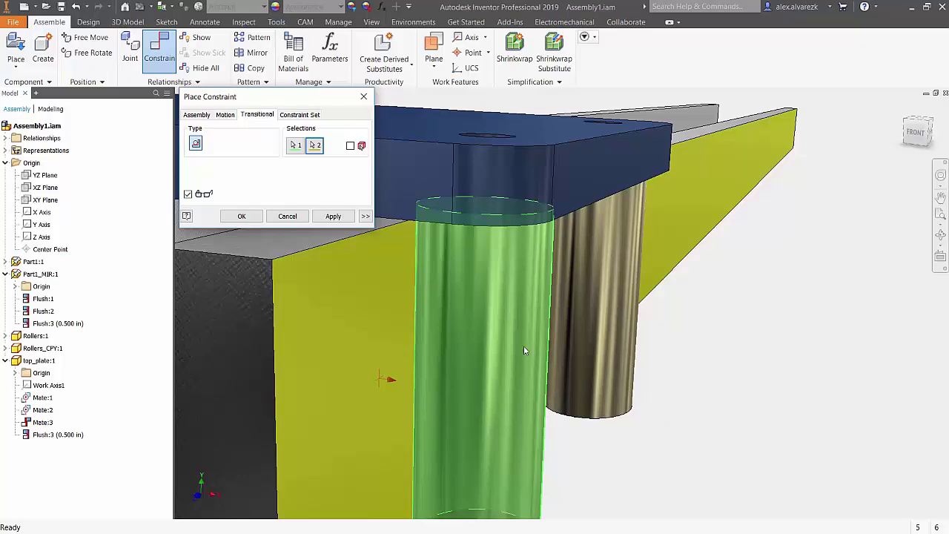
left_click(333, 215)
Step: Add a second Transitional constraint tying the other roller's curved face to the rail
scroll(724, 415, "down", 5)
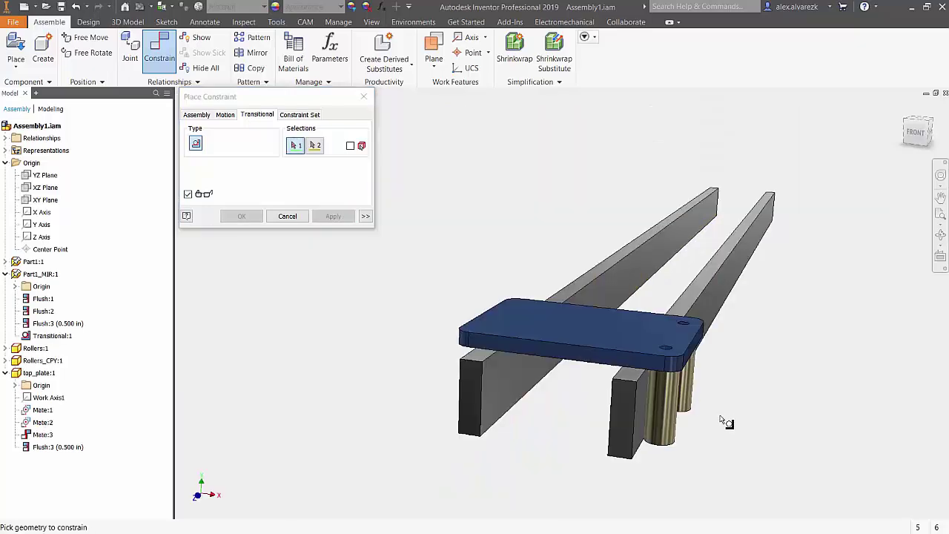
mouse_move(716, 413)
middle_mouse_down("shift")
mouse_move(699, 408)
mouse_move(709, 416)
middle_mouse_up("shift")
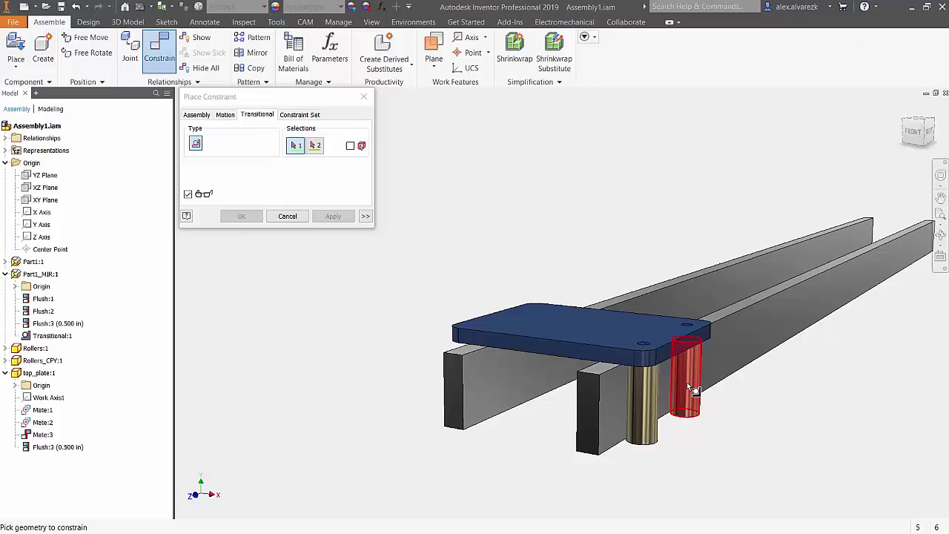
left_click(687, 382)
scroll(686, 381, "up", 6)
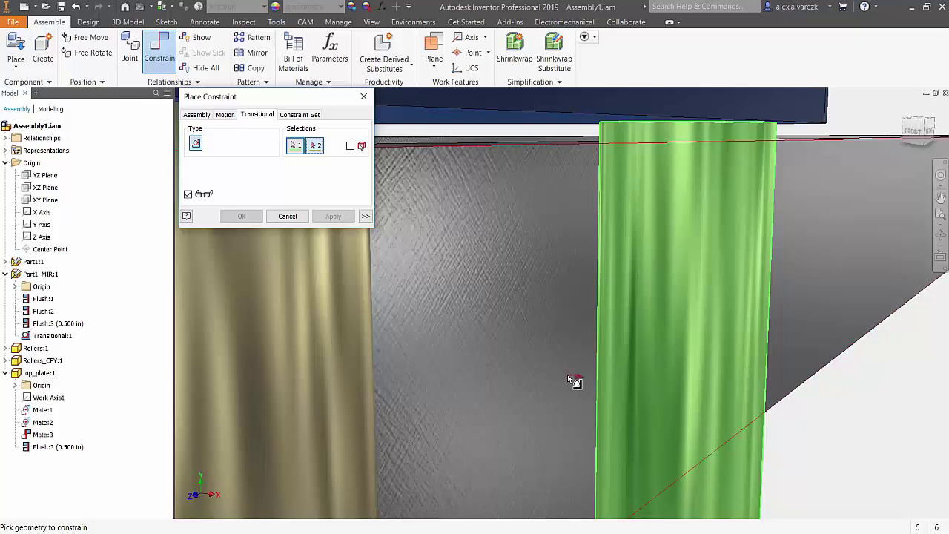
scroll(568, 376, "up", 5)
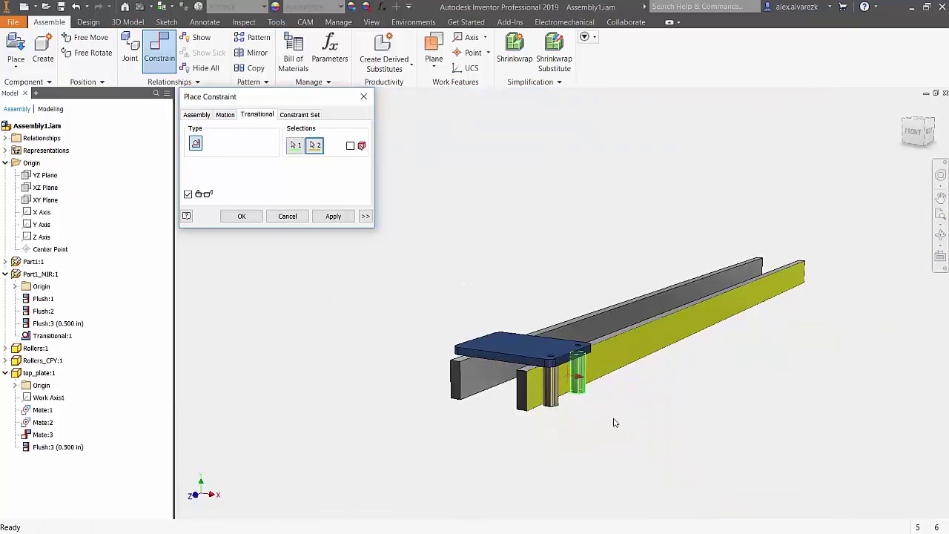
left_click(241, 216)
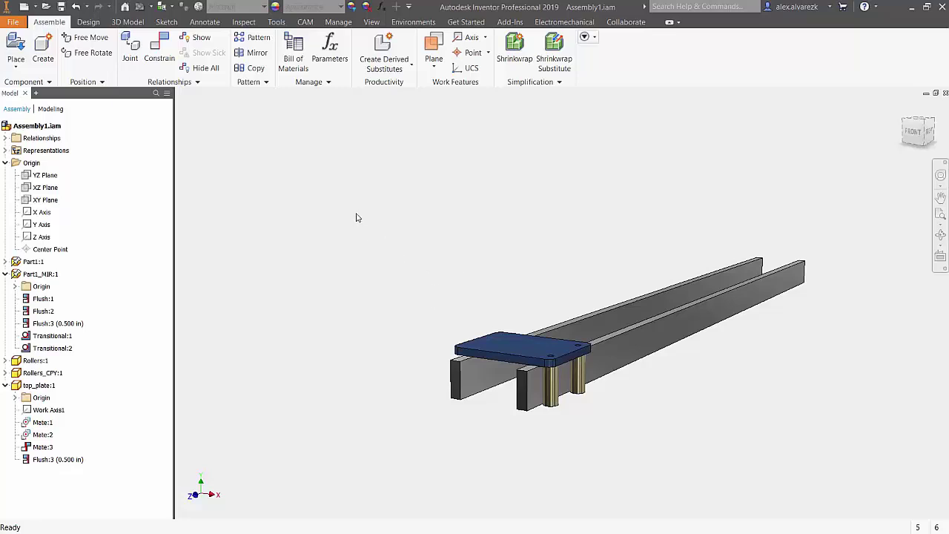
left_click(409, 22)
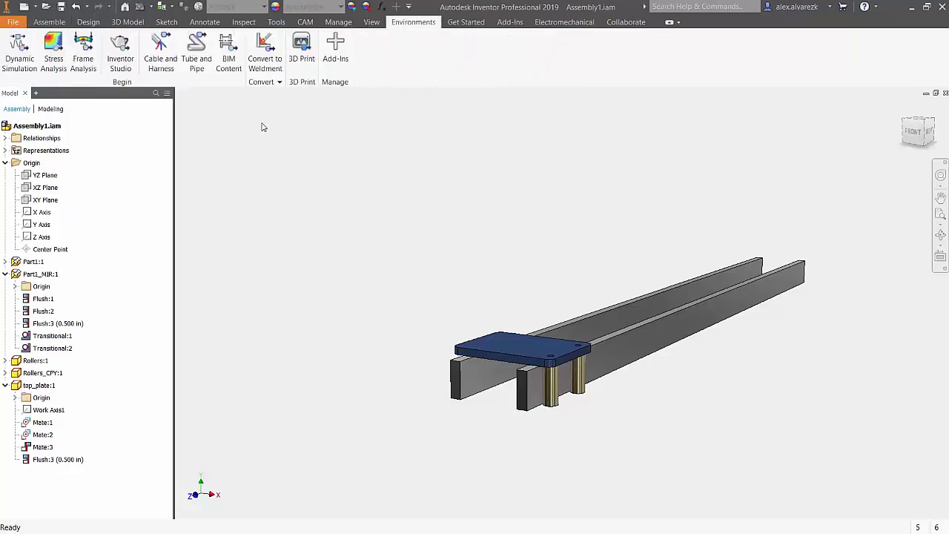
left_click(120, 53)
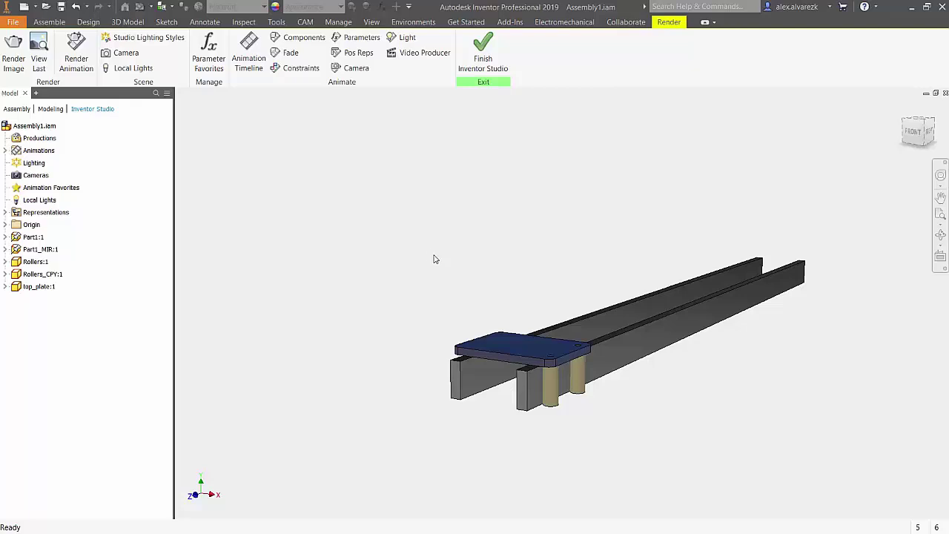
left_click(203, 63)
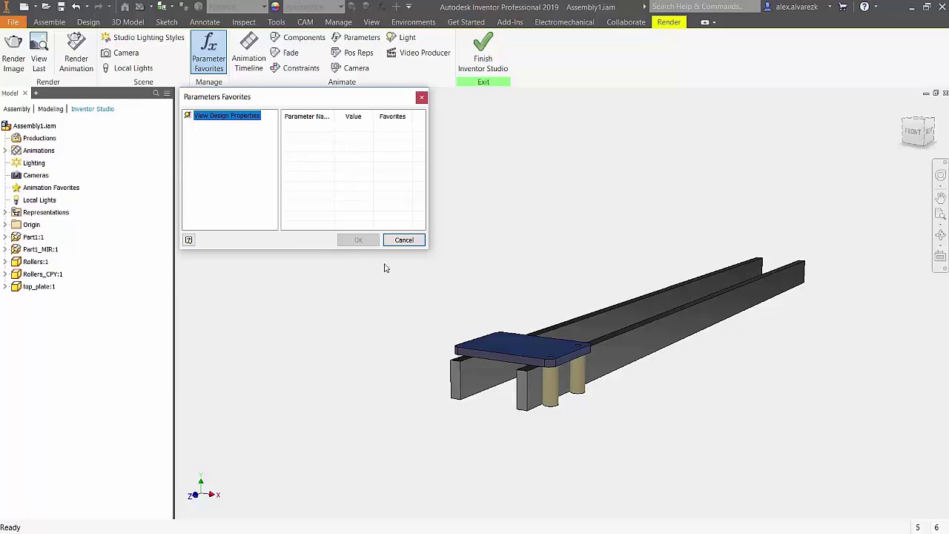
left_click(420, 100)
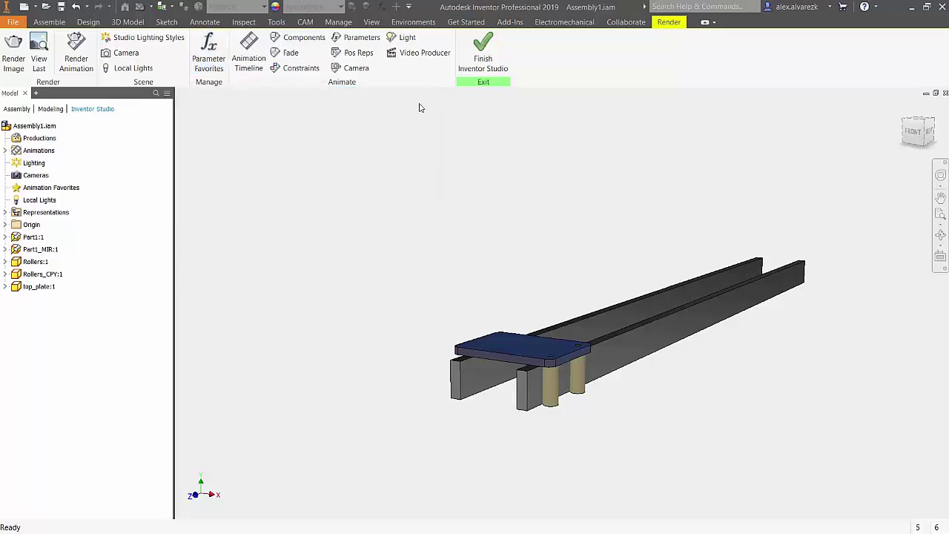
Step: Show the animation timeline and expand Part1_MIR:1 to reveal its constraints
left_click(249, 67)
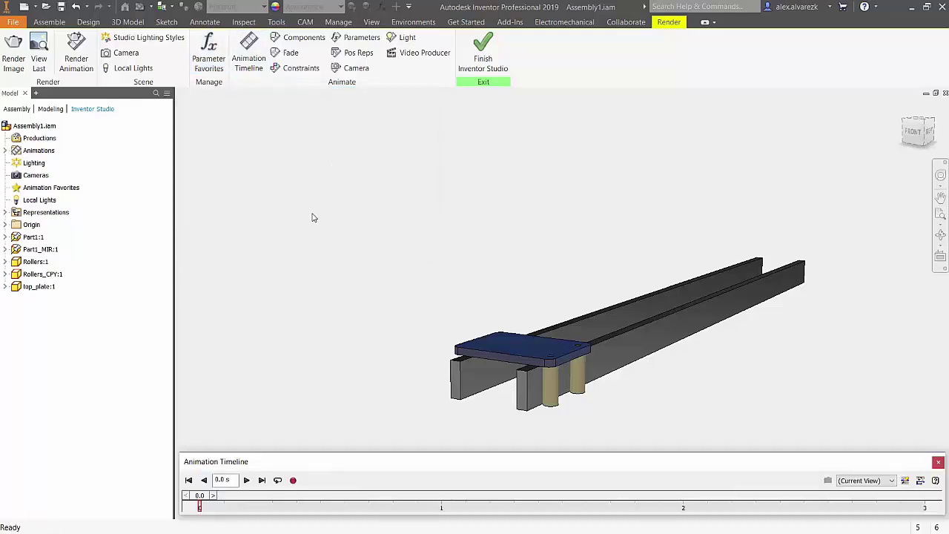
left_click(904, 481)
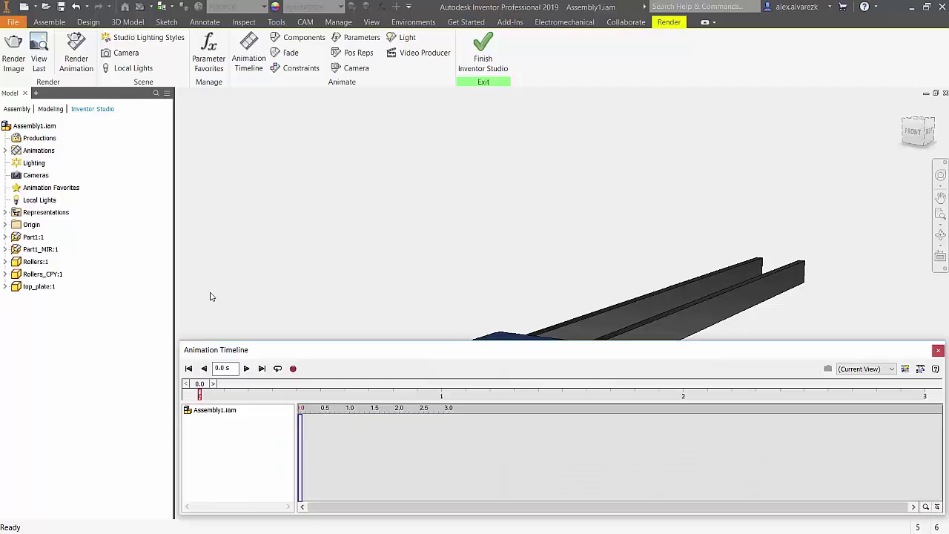
left_click(6, 250)
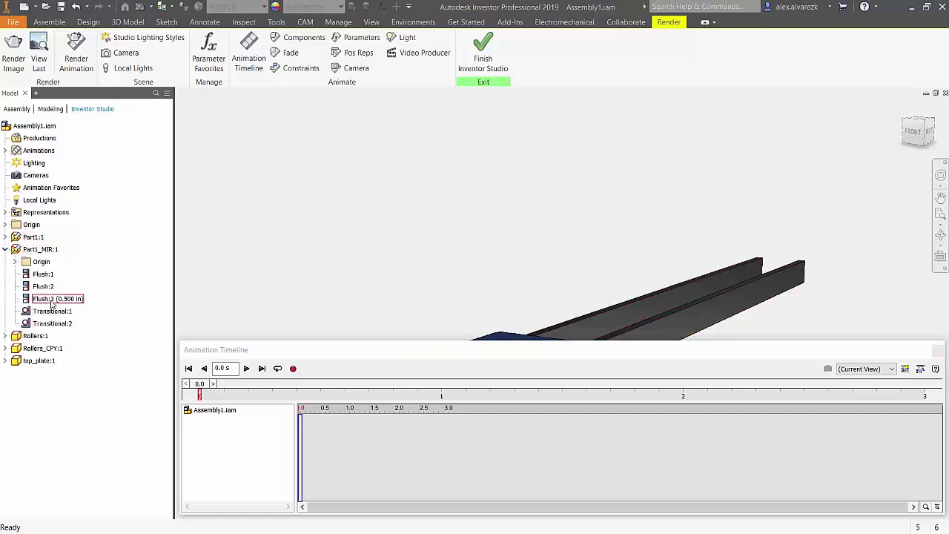
key("F6")
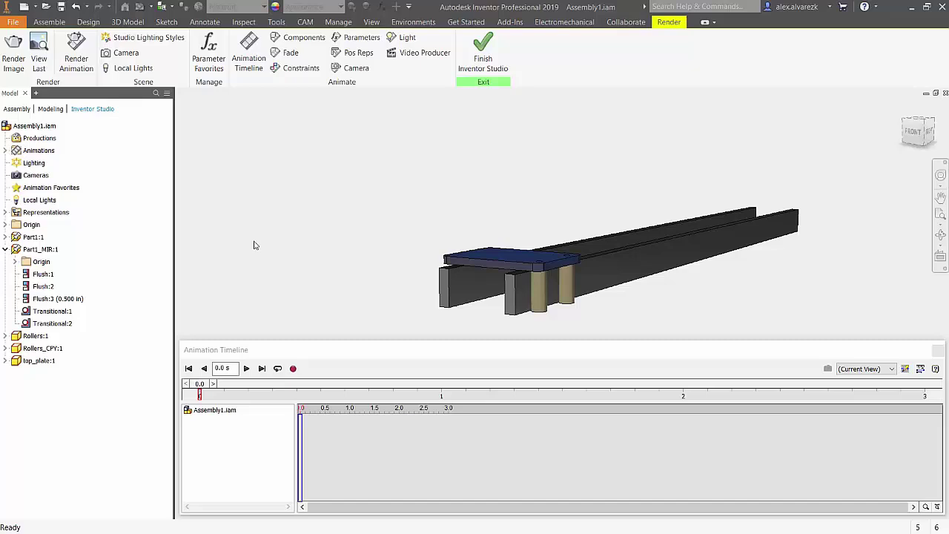
Step: Animate Flush:3 to an end value of 11 in with a 3 s end time
right_click(67, 300)
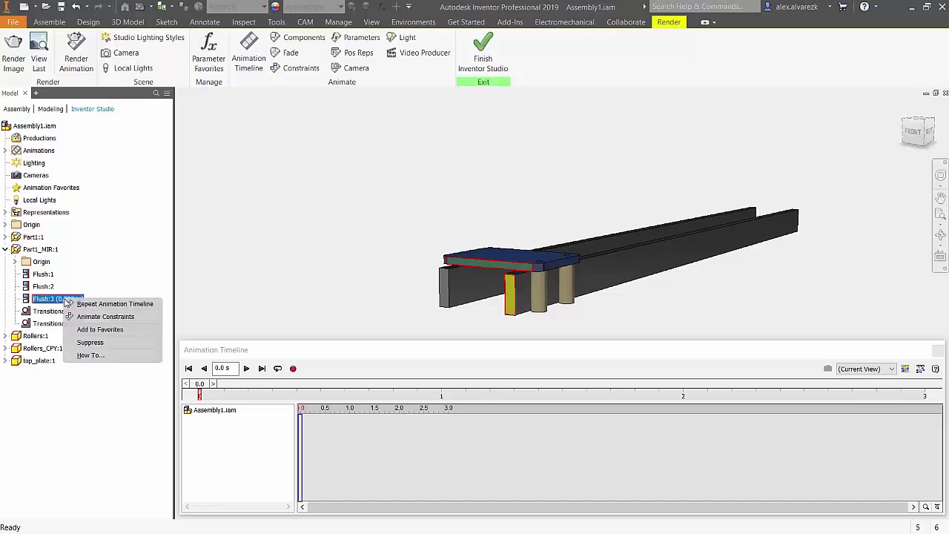
left_click(127, 322)
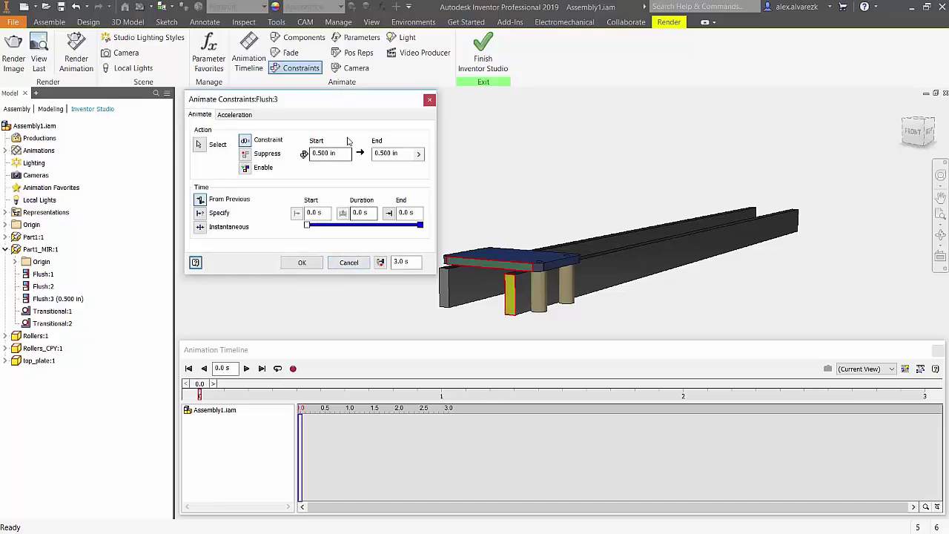
left_click(399, 158)
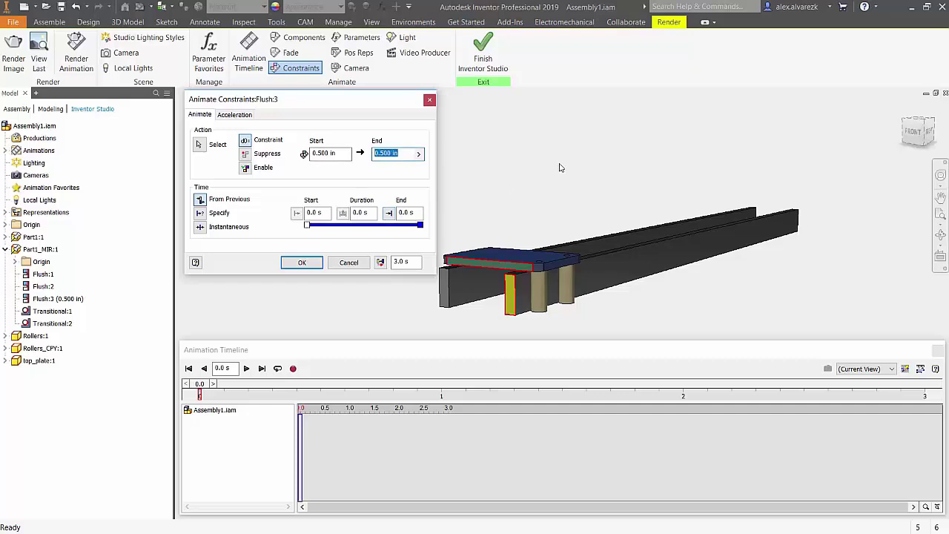
type("11")
left_click(413, 213)
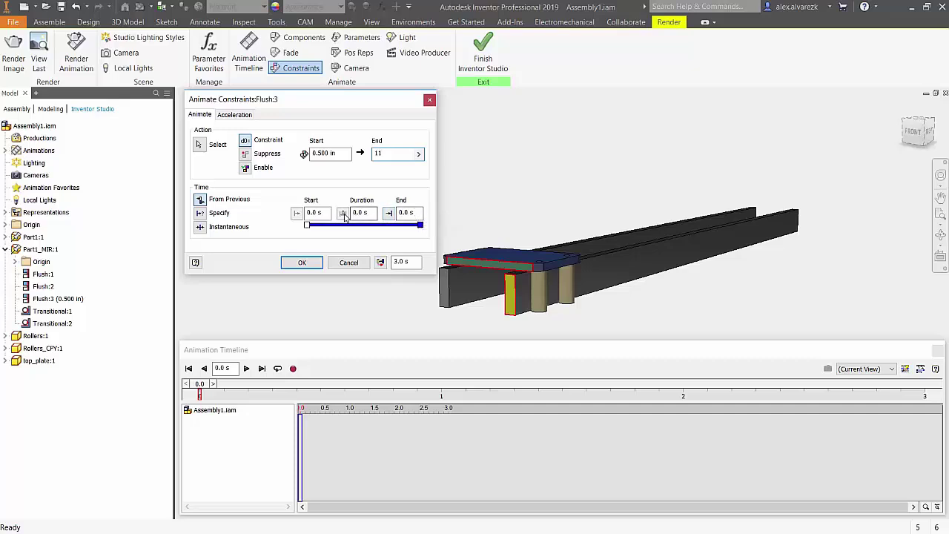
key("BackSpace")
type("3")
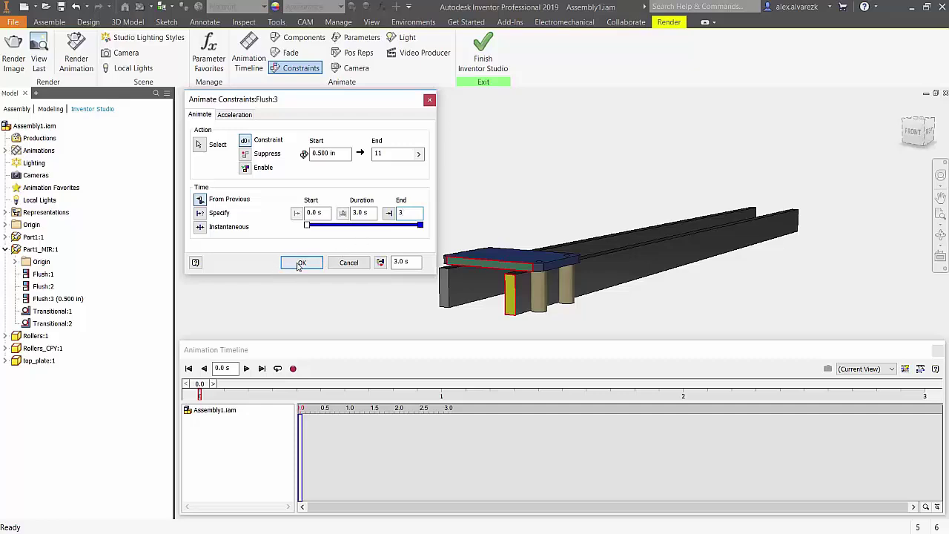
left_click(299, 263)
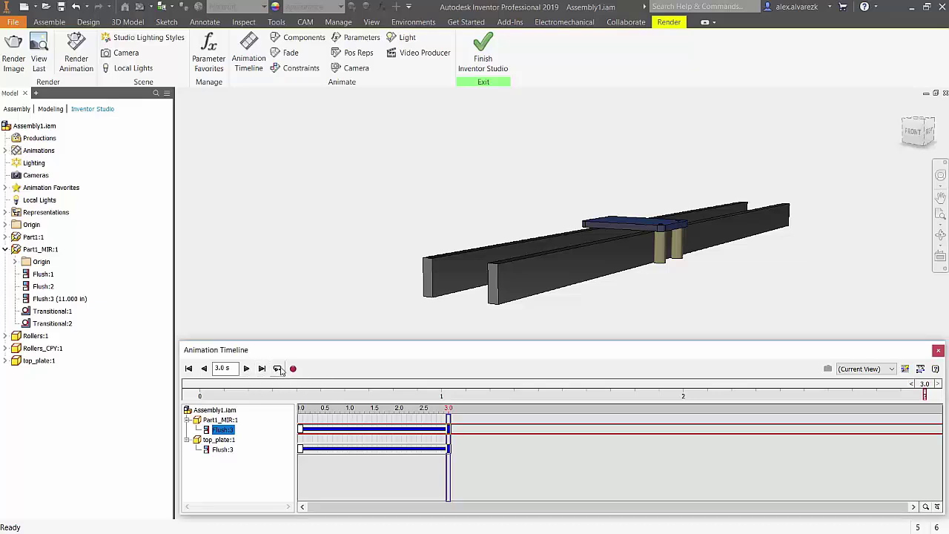
Step: After a preview, change the Flush:3 action's end to 20 in and replay from the start
left_click(247, 369)
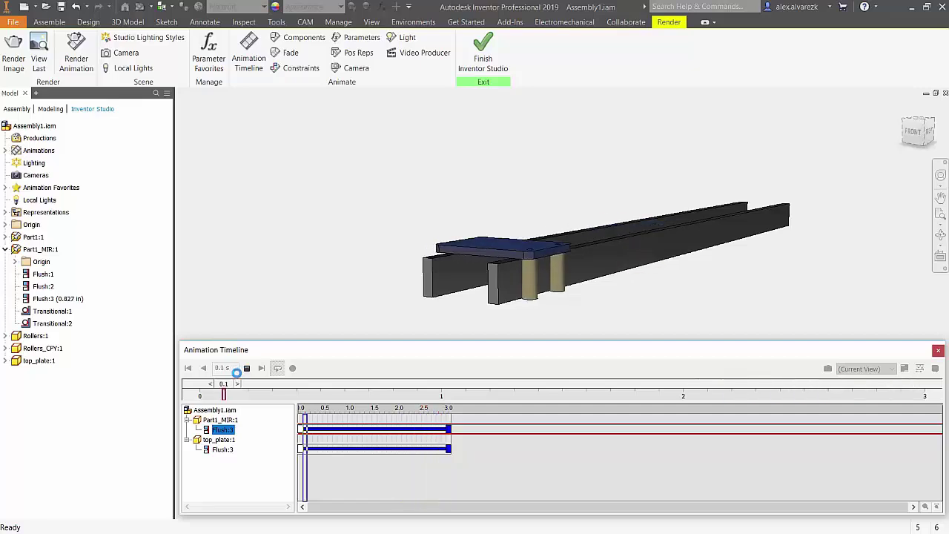
left_click(247, 369)
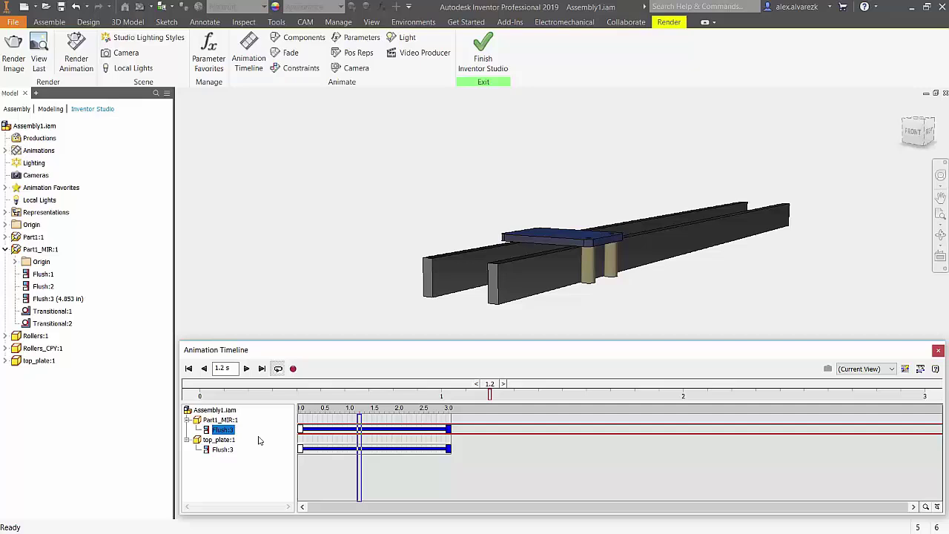
right_click(431, 434)
left_click(448, 456)
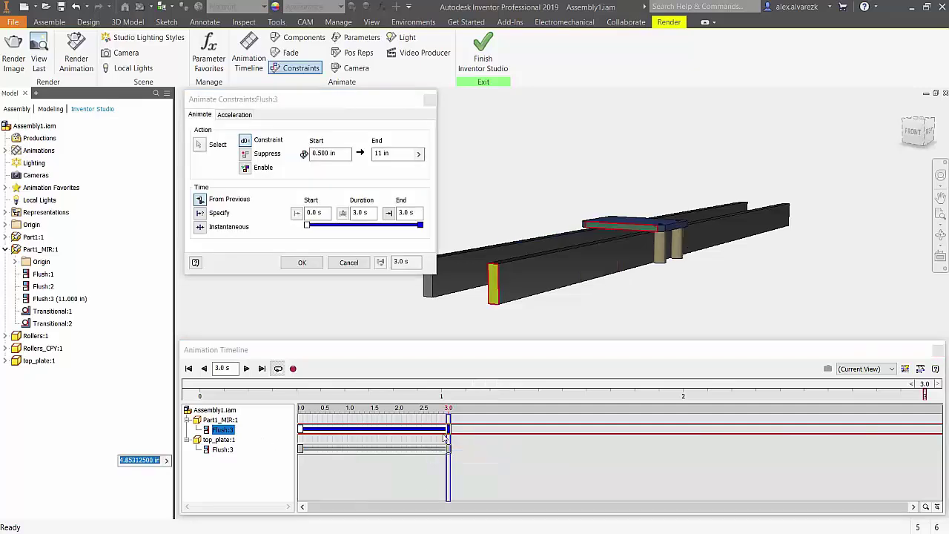
left_click(385, 154)
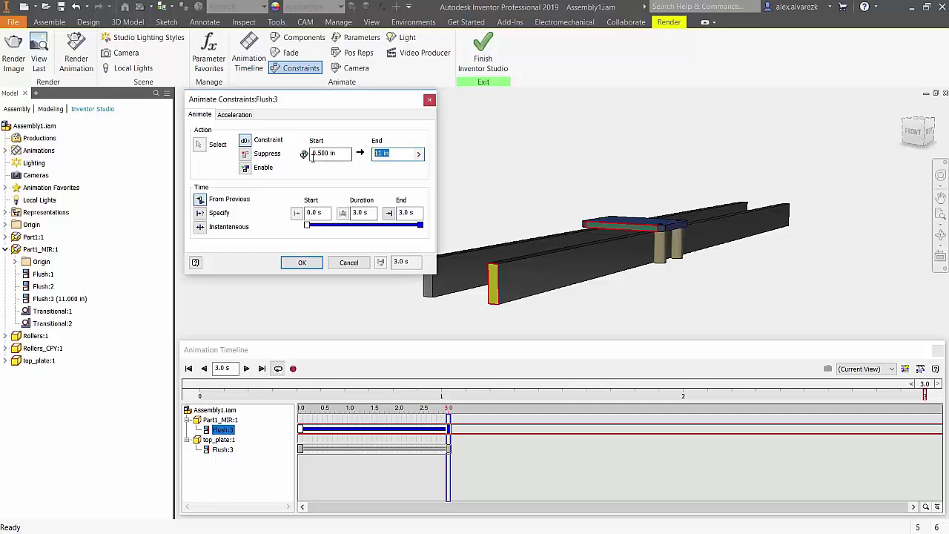
type("20")
left_click(303, 263)
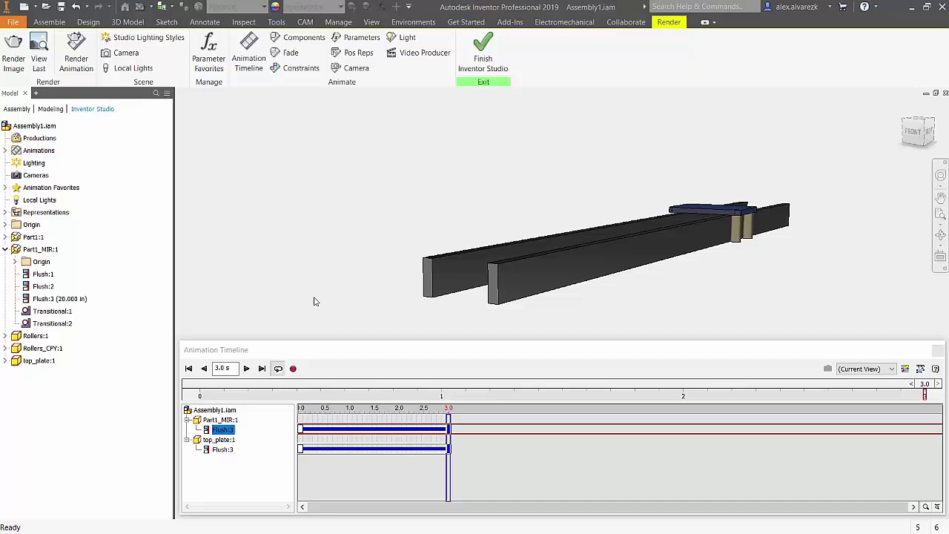
left_click(188, 368)
left_click(246, 368)
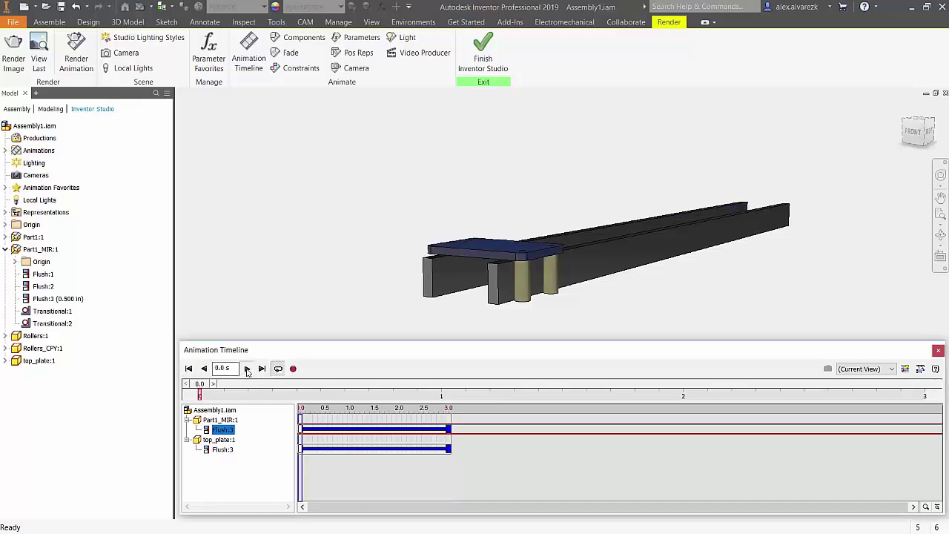